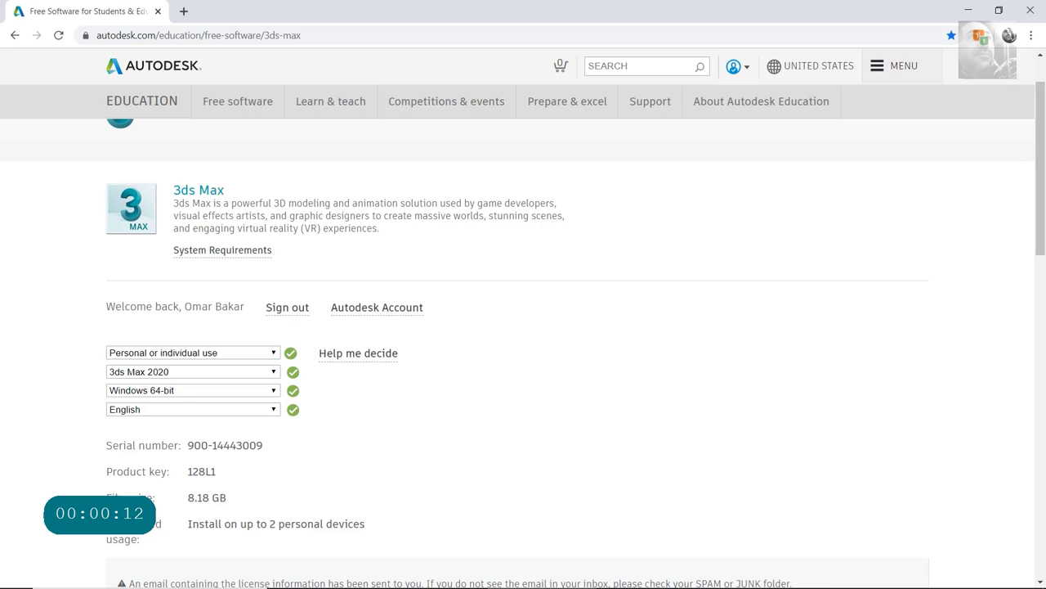
Keep personal use as the license type, then open the Install Now options dropdown
{"action": "left_click", "coordinate": [228, 353]}
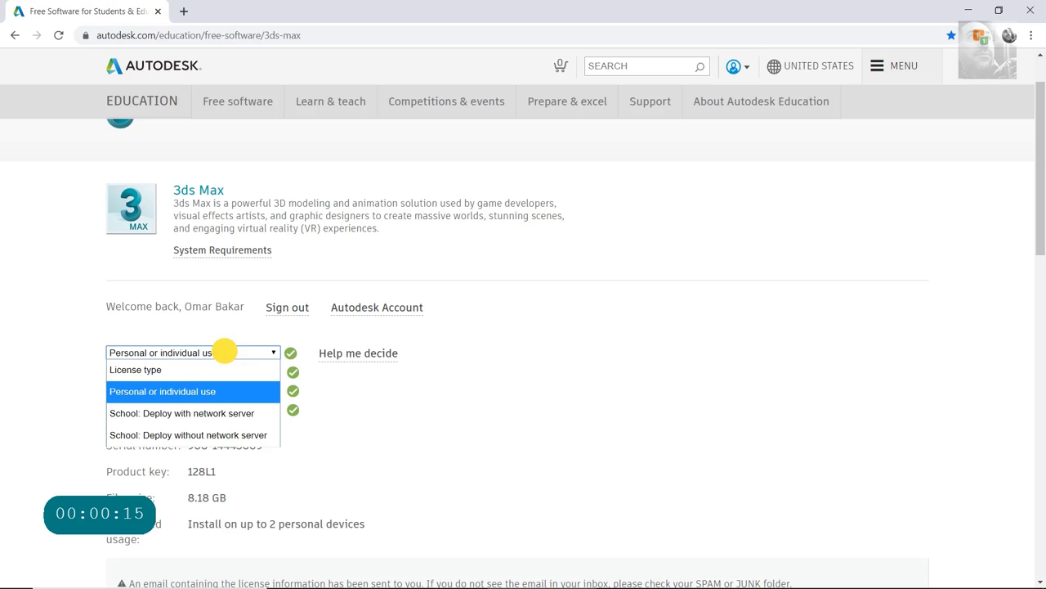
{"action": "left_click", "coordinate": [167, 391]}
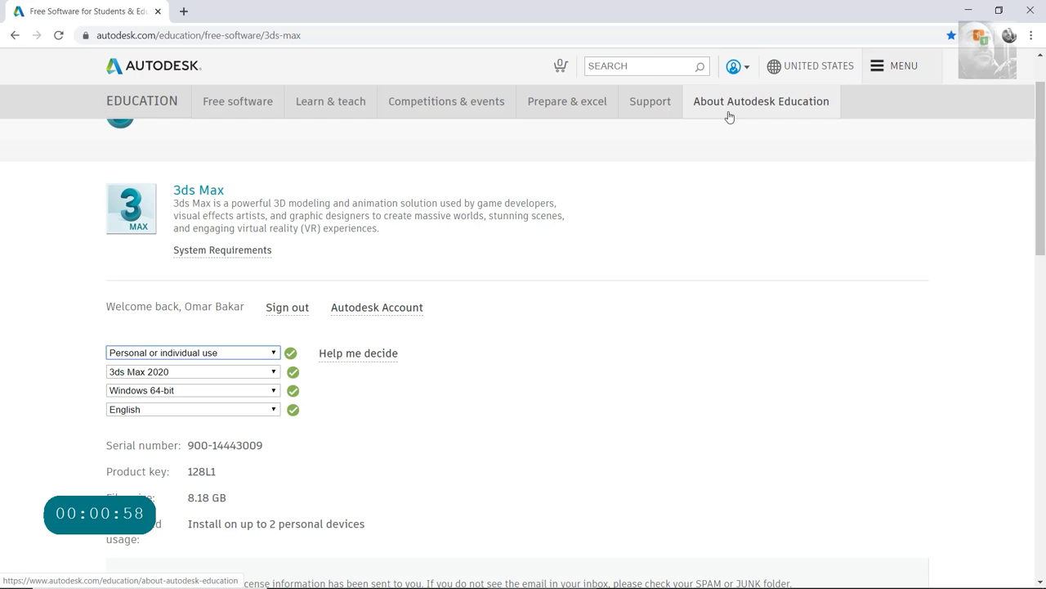
{"action": "scroll", "coordinate": [494, 252], "scroll_direction": "up", "scroll_amount": 2}
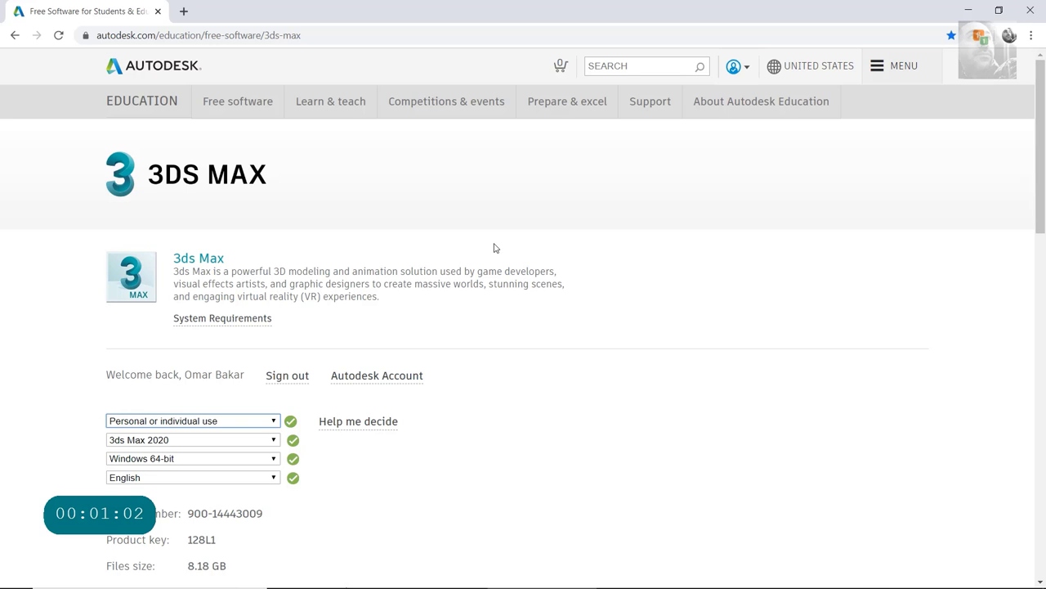
{"action": "scroll", "coordinate": [493, 246], "scroll_direction": "down", "scroll_amount": 1}
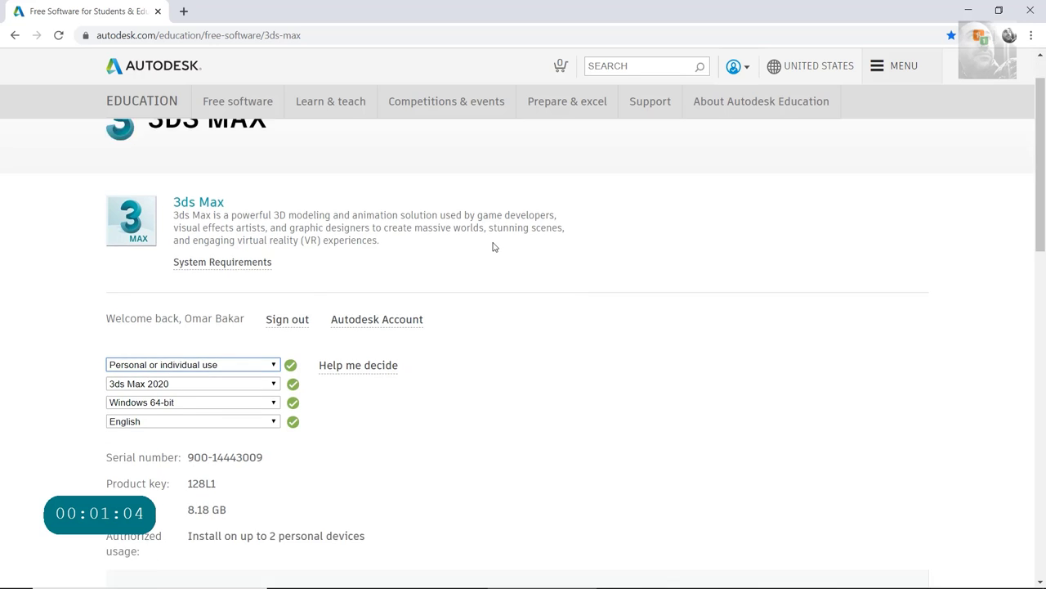
{"action": "scroll", "coordinate": [493, 246], "scroll_direction": "down", "scroll_amount": 2}
{"action": "scroll", "coordinate": [493, 244], "scroll_direction": "down", "scroll_amount": 2}
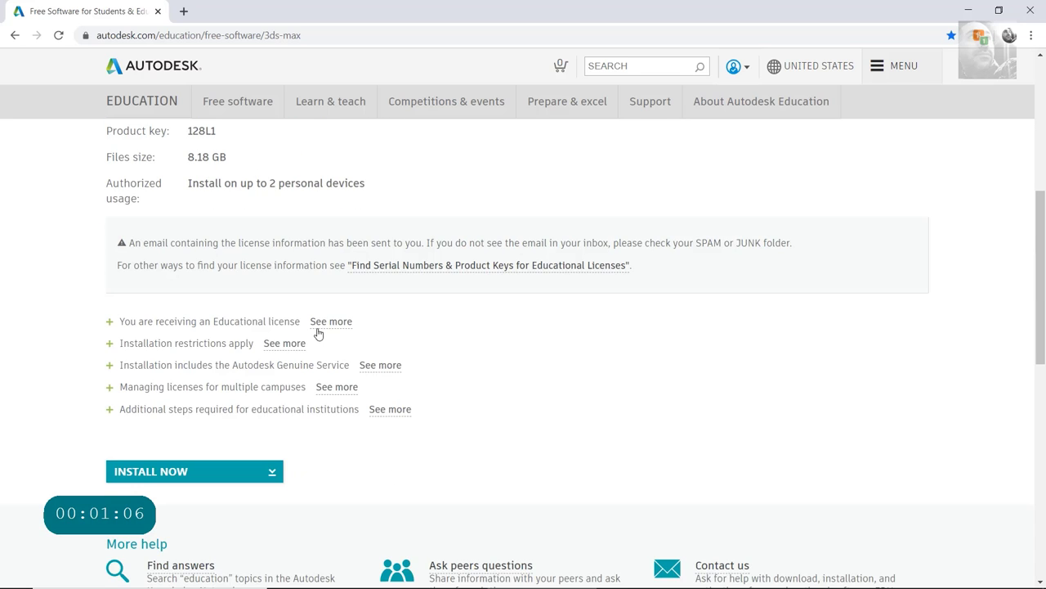
{"action": "scroll", "coordinate": [317, 329], "scroll_direction": "down", "scroll_amount": 2}
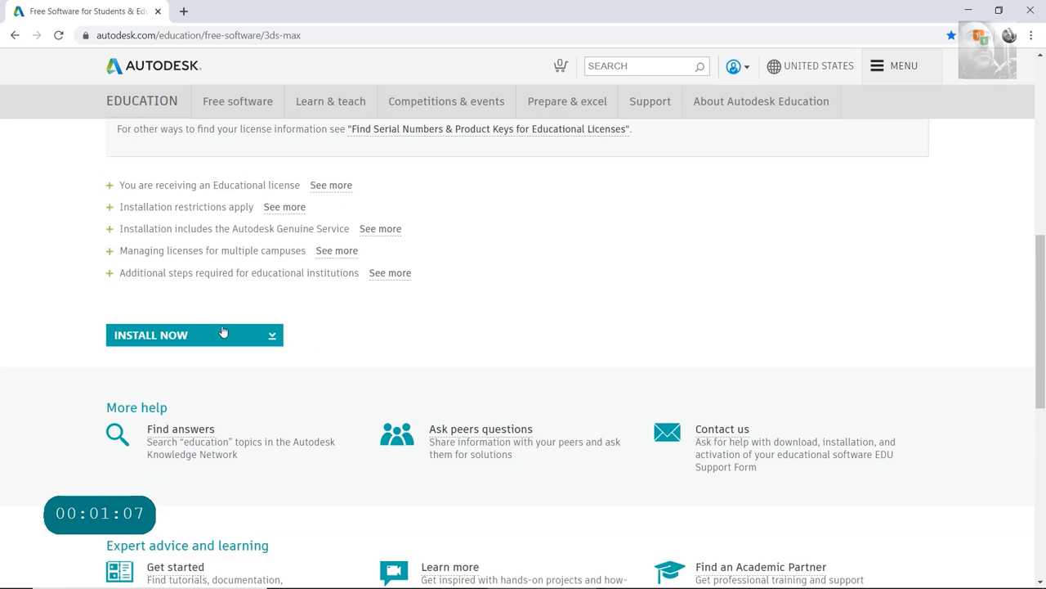
{"action": "left_click", "coordinate": [273, 336]}
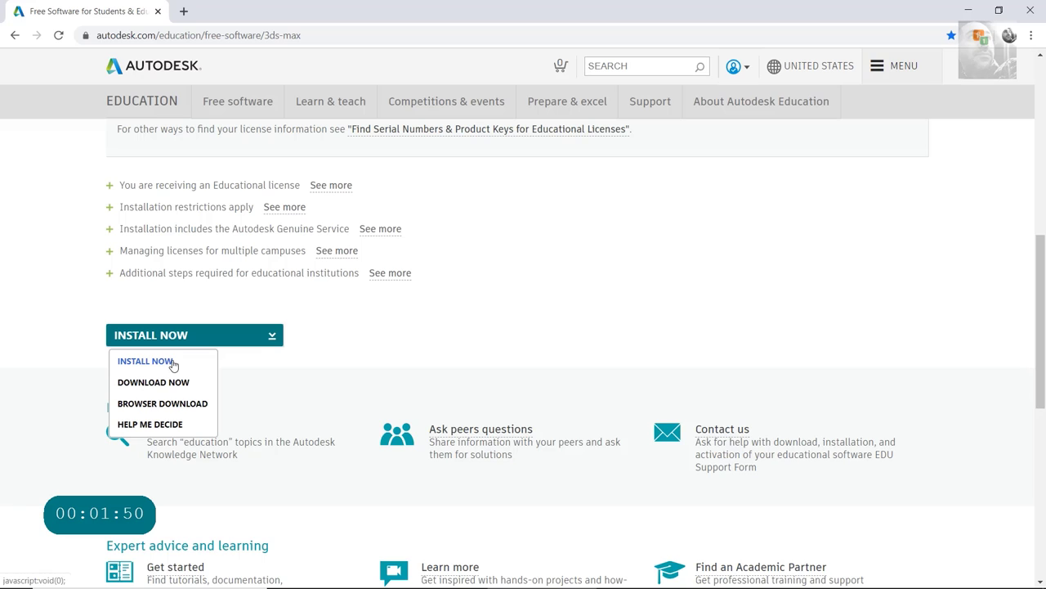
Choose Download Now as the method for getting 3ds Max 2020
{"action": "left_click", "coordinate": [181, 388]}
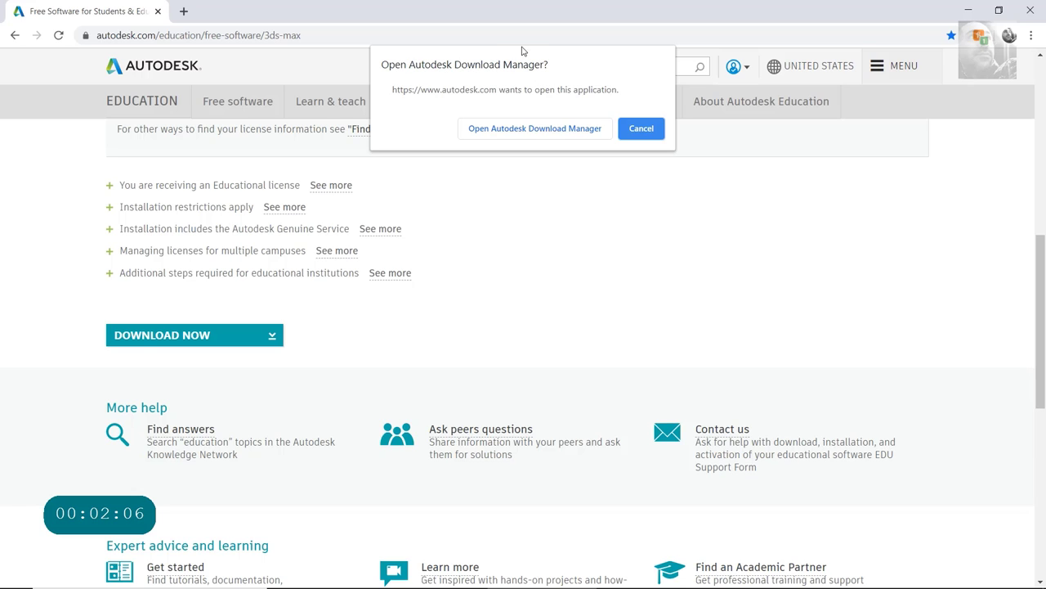
Launch Autodesk Download Manager for 3ds Max from the browser prompt
{"action": "left_click", "coordinate": [546, 129]}
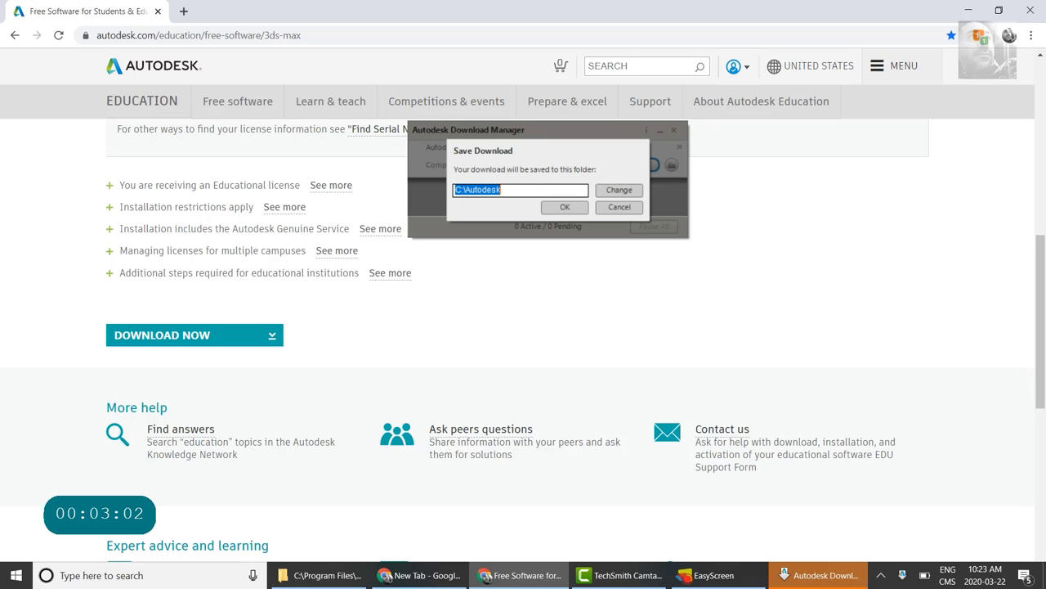
Accept the C:\Autodesk save folder to start the 8.17 GB 3ds Max 2020 download
{"action": "left_click", "coordinate": [564, 207]}
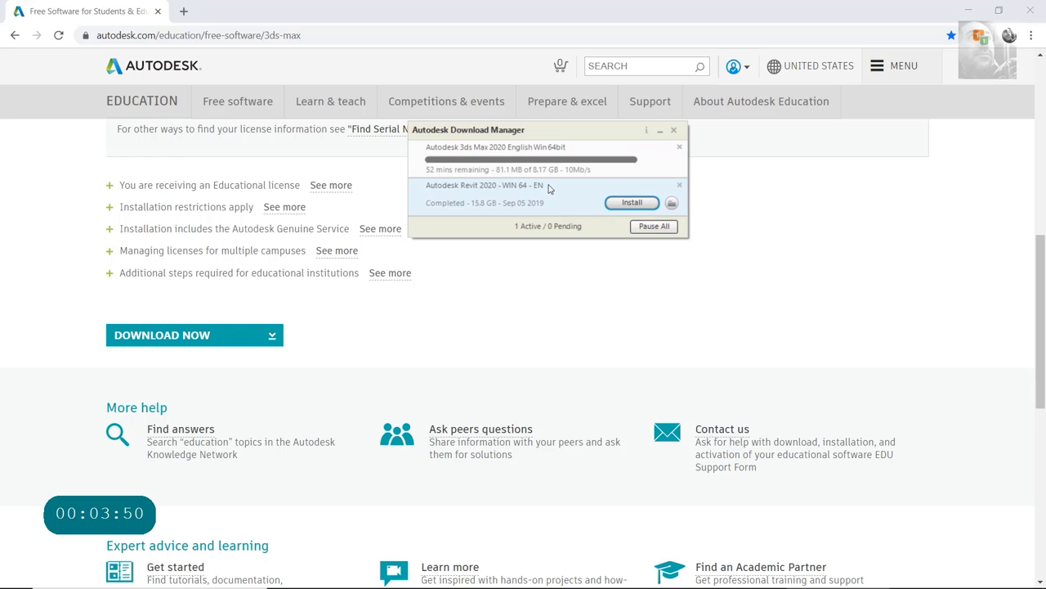
{"action": "left_click_drag", "start_coordinate": [496, 131], "coordinate": [608, 188]}
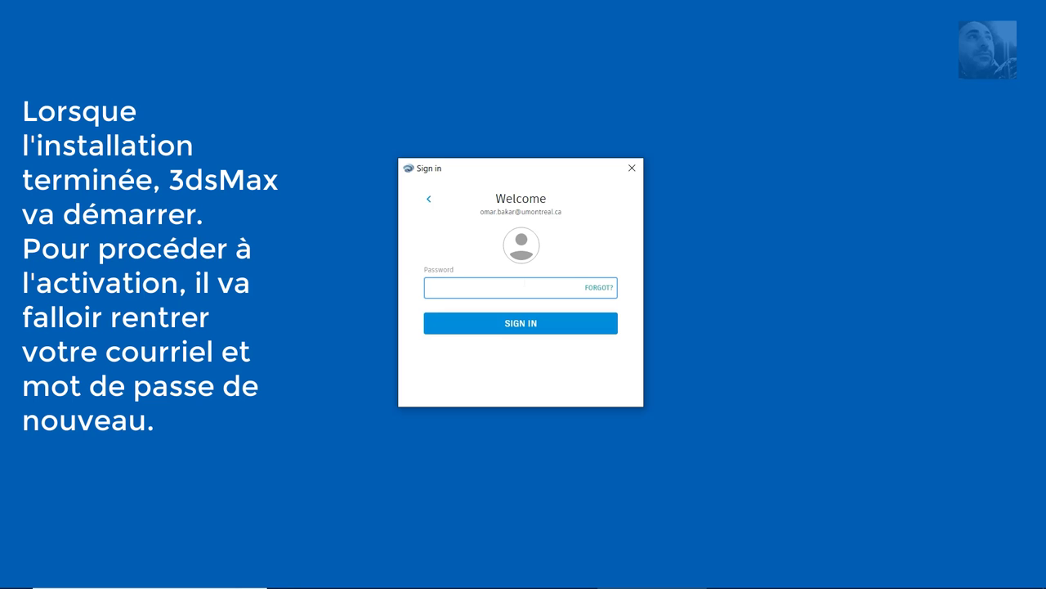
Sign in with the account password and choose to activate with an existing serial number
{"action": "type", "text": "•"}
{"action": "key", "text": "Return"}
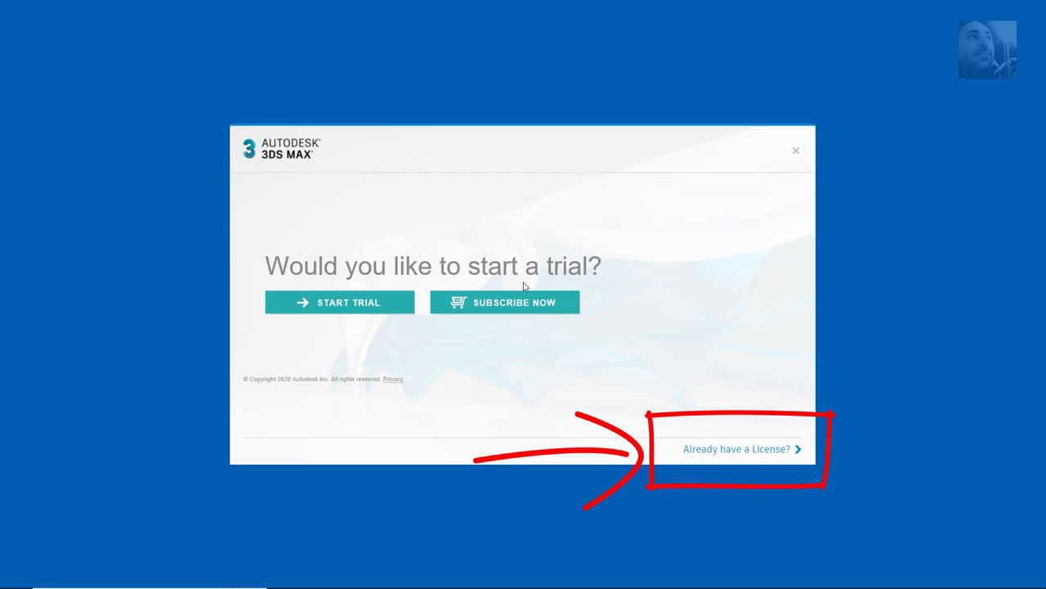
{"action": "left_click", "coordinate": [754, 450]}
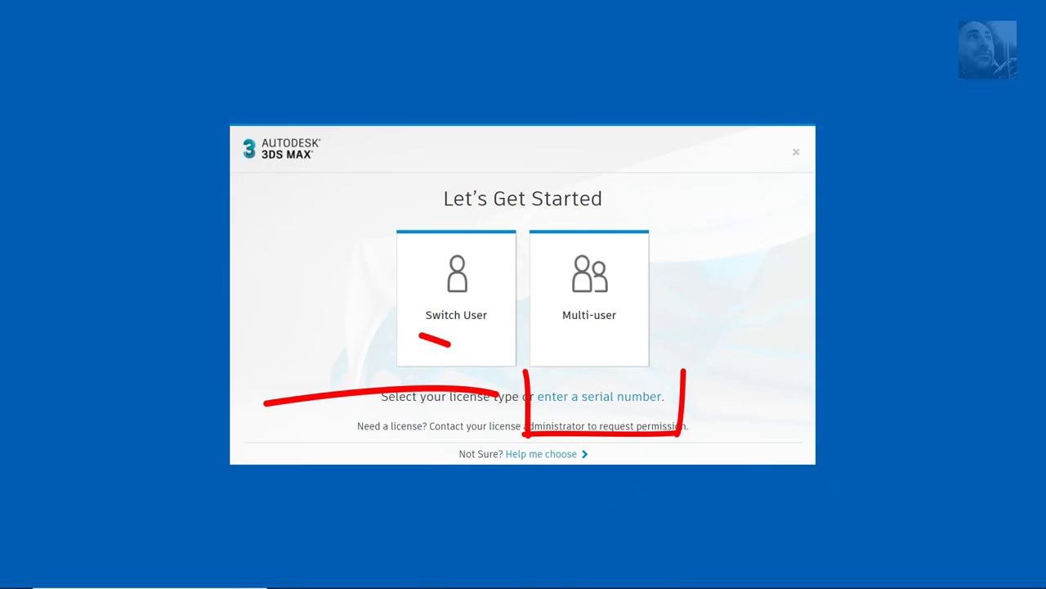
{"action": "left_click", "coordinate": [570, 397]}
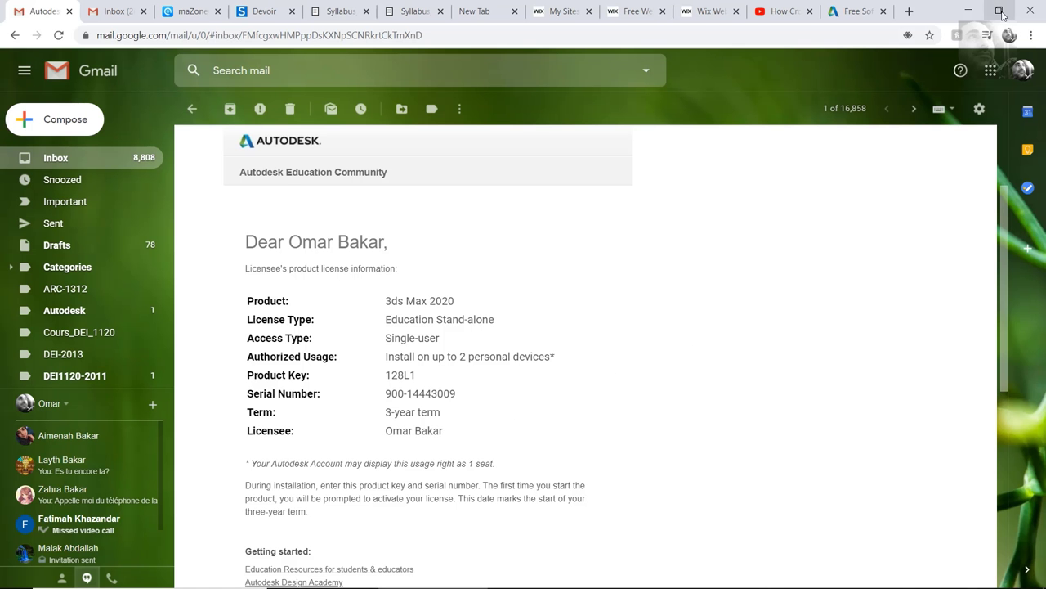
{"action": "left_click", "coordinate": [998, 11]}
{"action": "left_click_drag", "start_coordinate": [581, 112], "coordinate": [826, 73]}
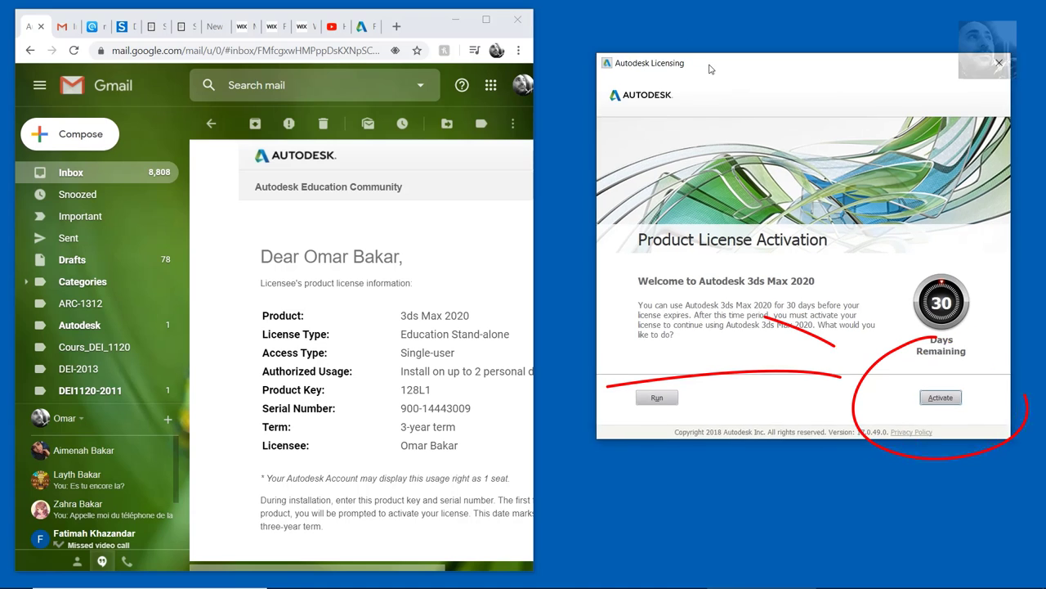
Start activating the 3ds Max license and place its window beside the license email
{"action": "left_click_drag", "start_coordinate": [533, 163], "coordinate": [585, 164]}
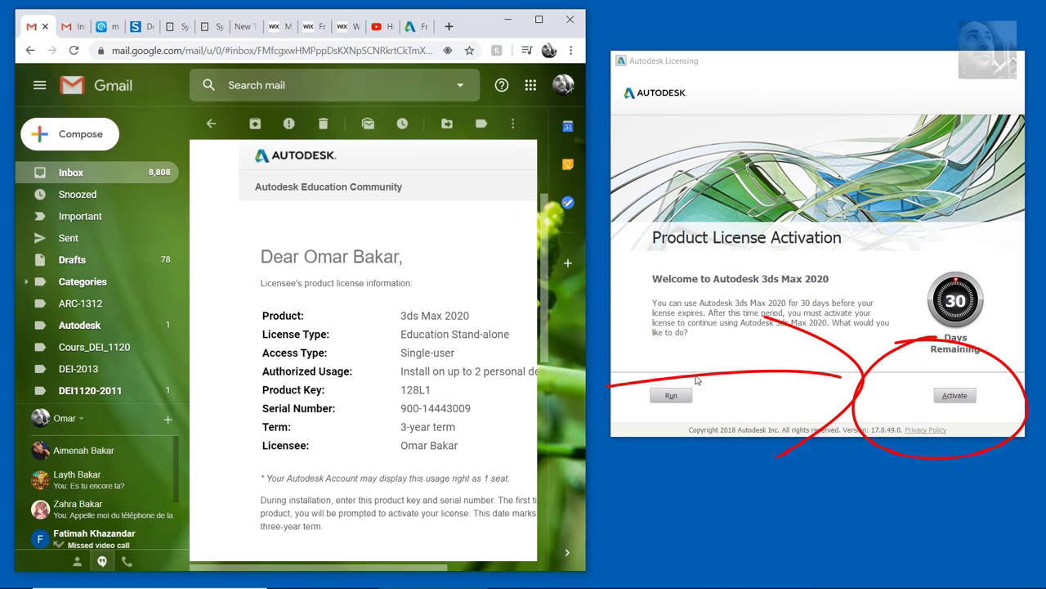
{"action": "left_click", "coordinate": [955, 395]}
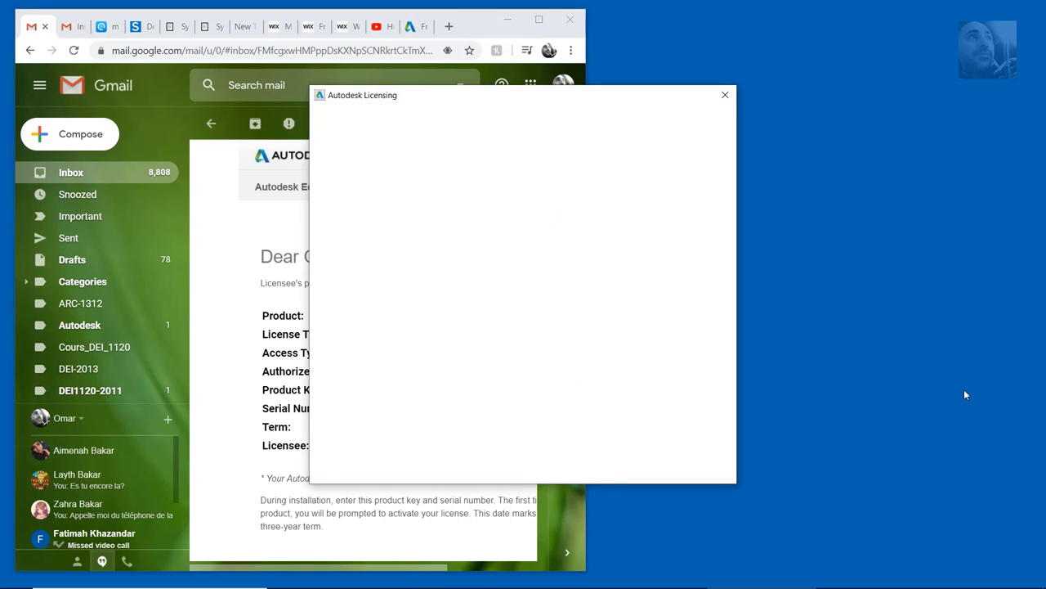
{"action": "left_click_drag", "start_coordinate": [453, 95], "coordinate": [730, 86]}
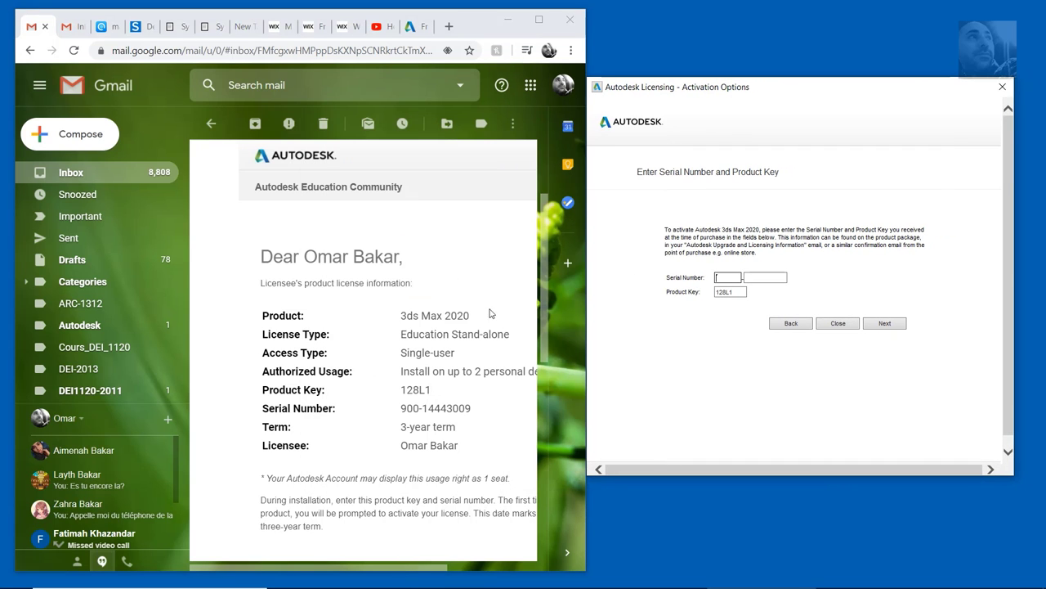
Copy the serial number from the email into the activation form and submit it with the product key
{"action": "left_click_drag", "start_coordinate": [400, 408], "coordinate": [471, 408]}
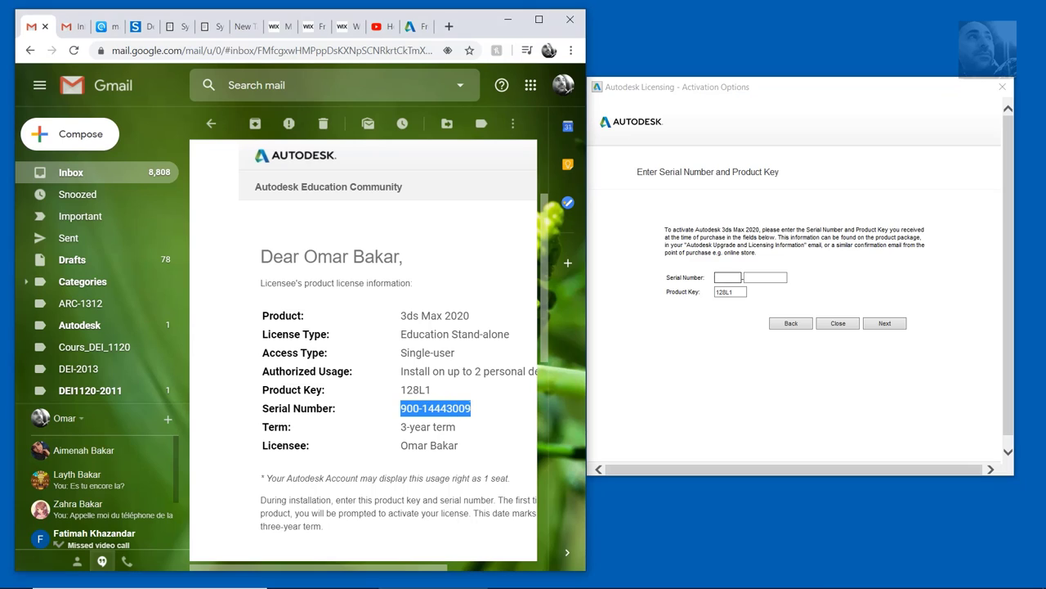
{"action": "left_click", "coordinate": [728, 277]}
{"action": "key", "text": "ctrl+v"}
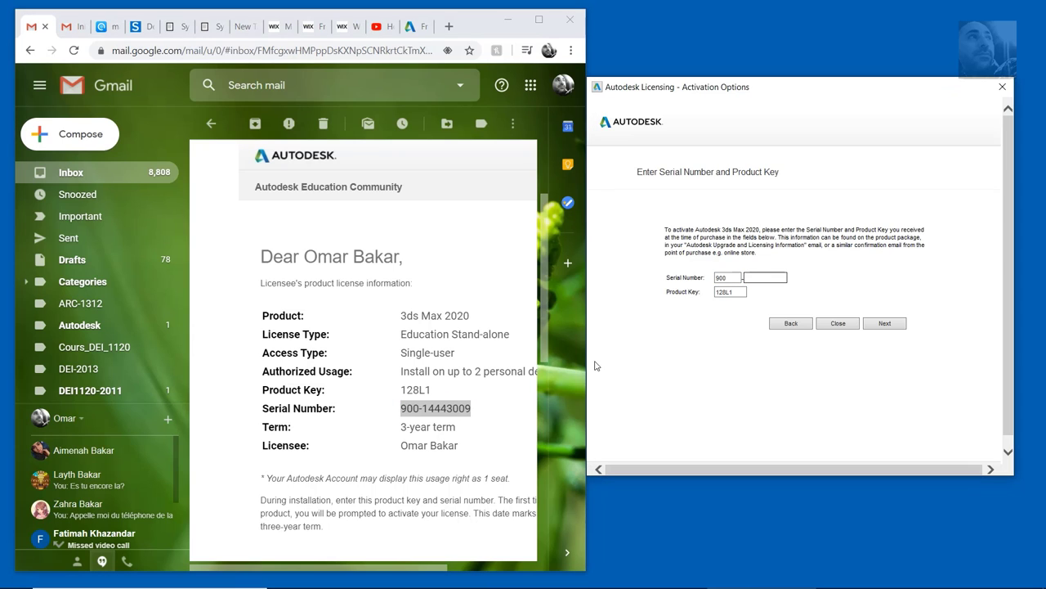
{"action": "left_click", "coordinate": [442, 408]}
{"action": "left_click_drag", "start_coordinate": [422, 408], "coordinate": [483, 413]}
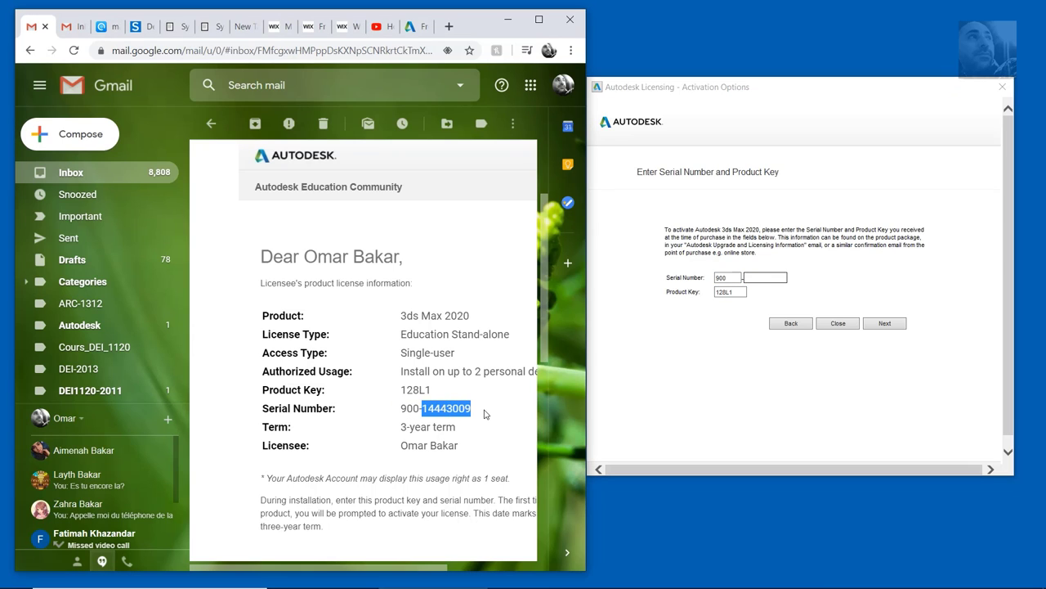
{"action": "key", "text": "ctrl+c"}
{"action": "left_click", "coordinate": [661, 327]}
{"action": "key", "text": "ctrl+v"}
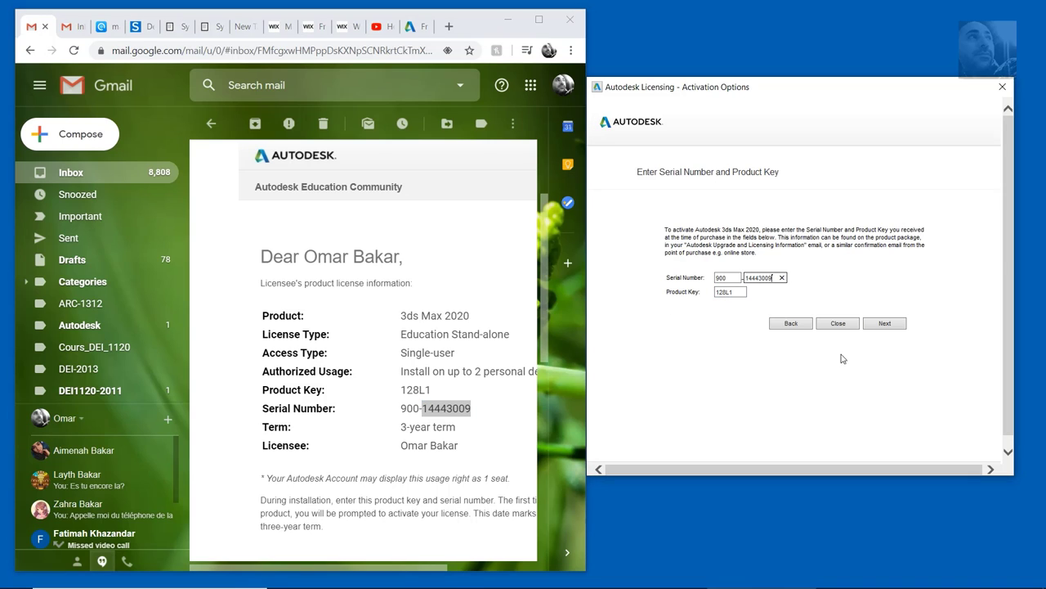
{"action": "left_click", "coordinate": [885, 323]}
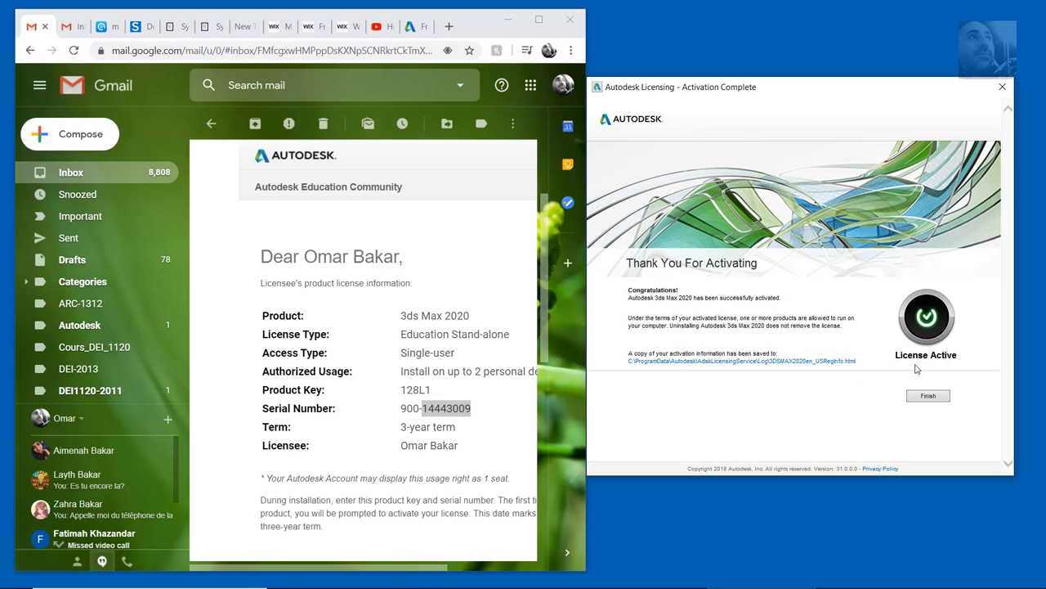
Close the activation confirmation and continue with the Design initial experience
{"action": "left_click", "coordinate": [937, 398]}
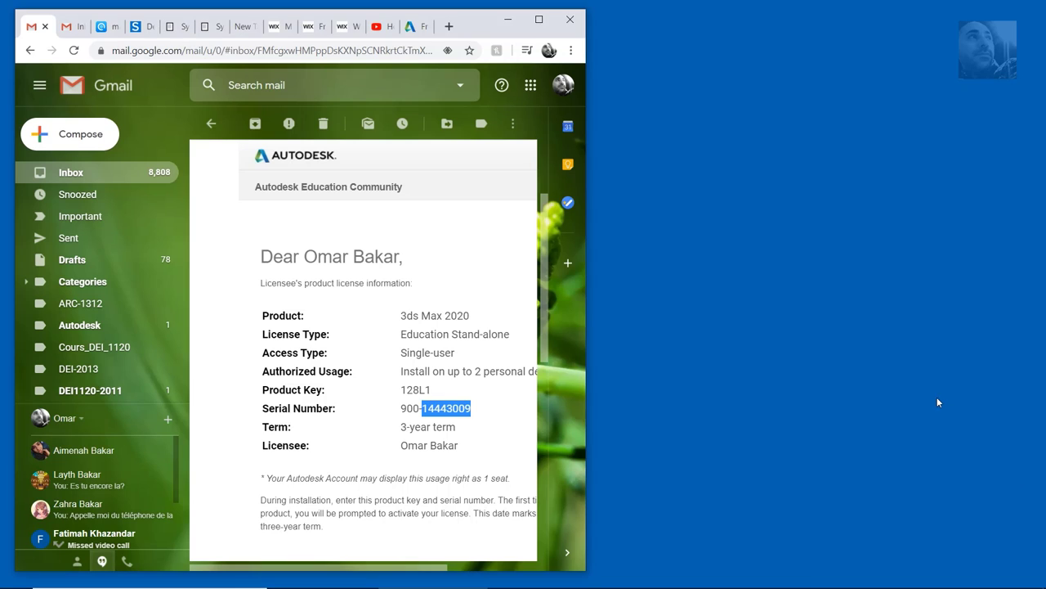
{"action": "left_click", "coordinate": [508, 28]}
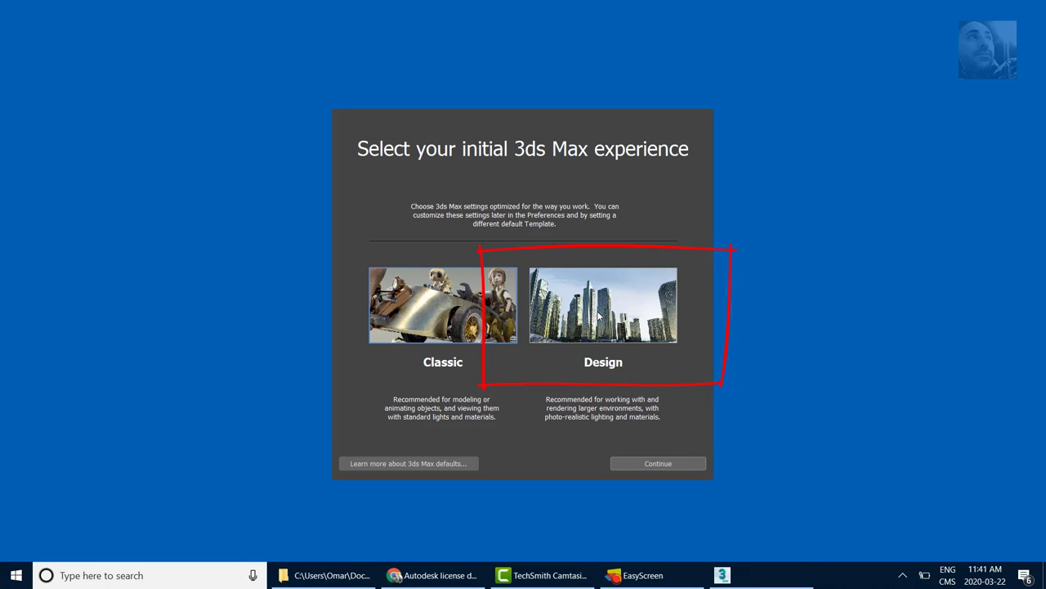
{"action": "left_click", "coordinate": [669, 463]}
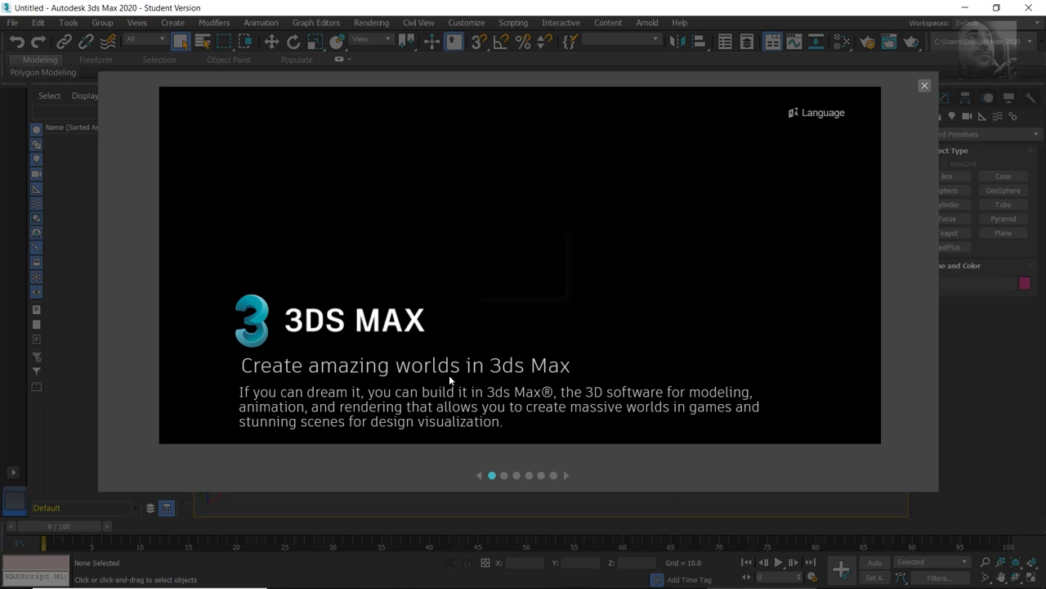
Page through the welcome slides up to Next Steps, then close the welcome tour
{"action": "left_click", "coordinate": [505, 475]}
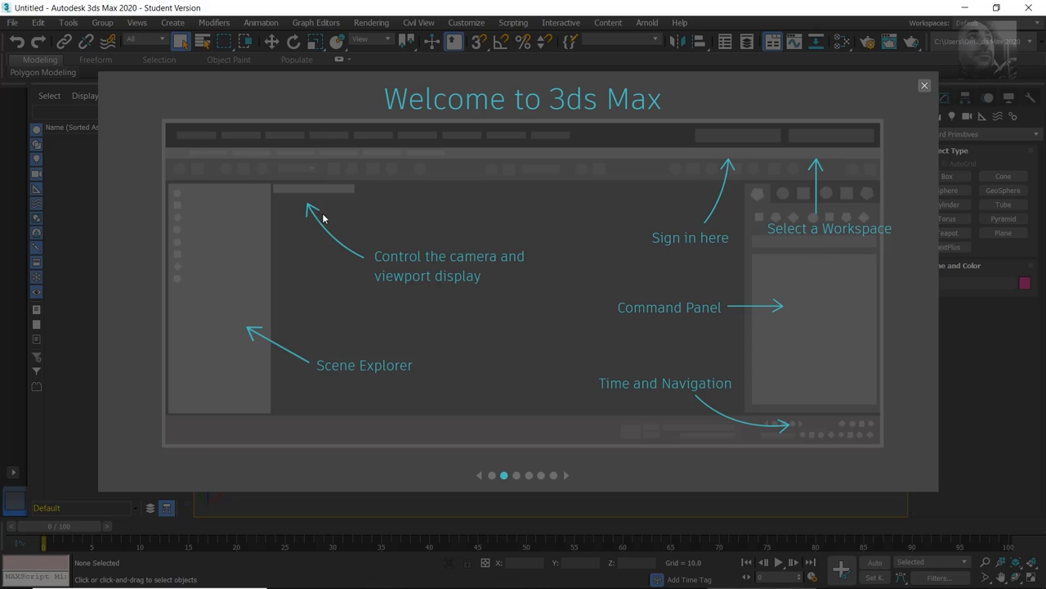
{"action": "left_click", "coordinate": [516, 476]}
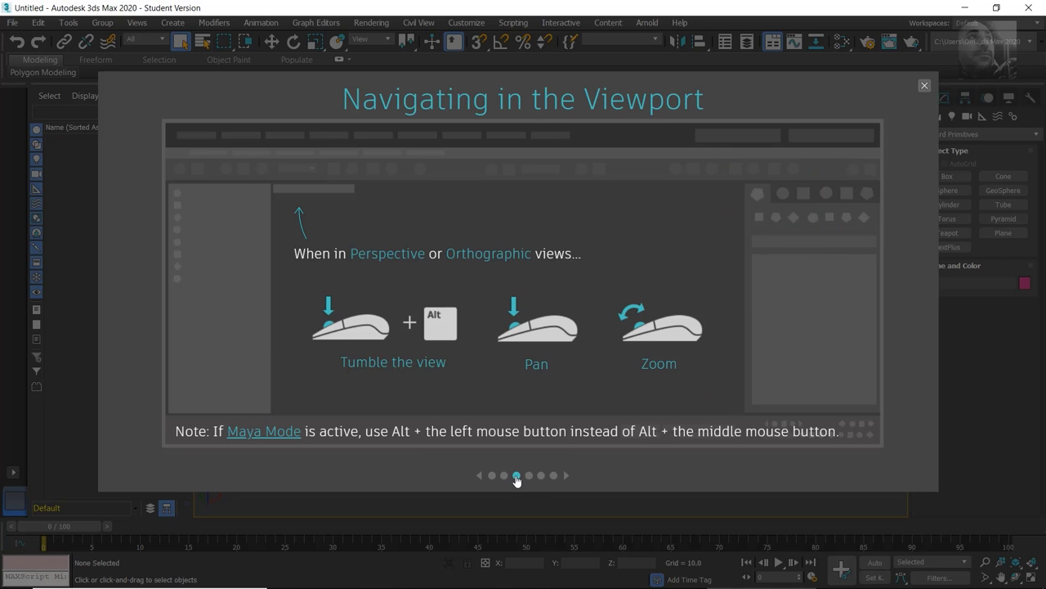
{"action": "left_click", "coordinate": [529, 476]}
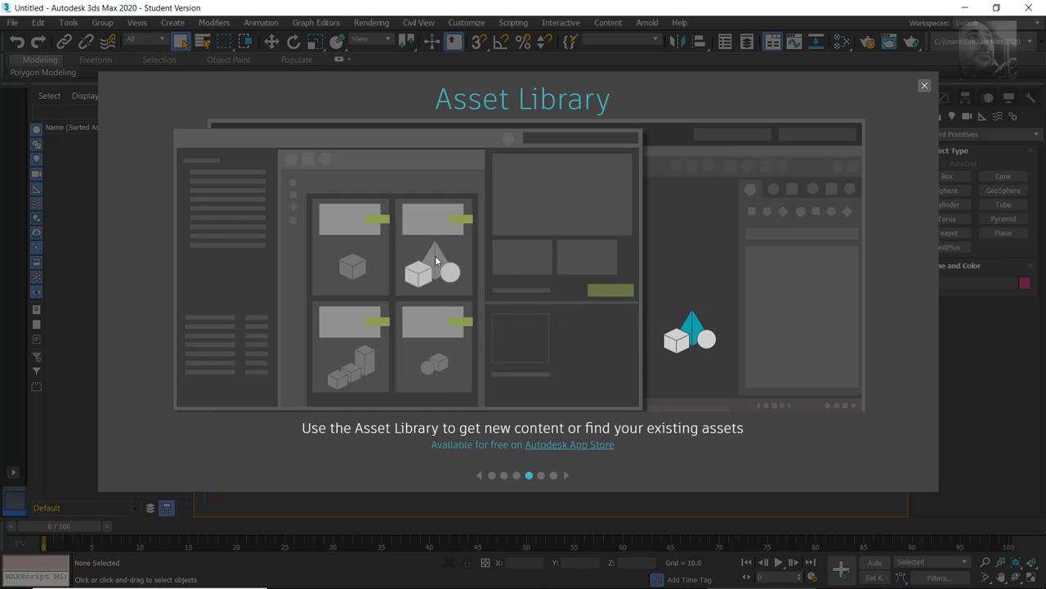
{"action": "left_click", "coordinate": [543, 476]}
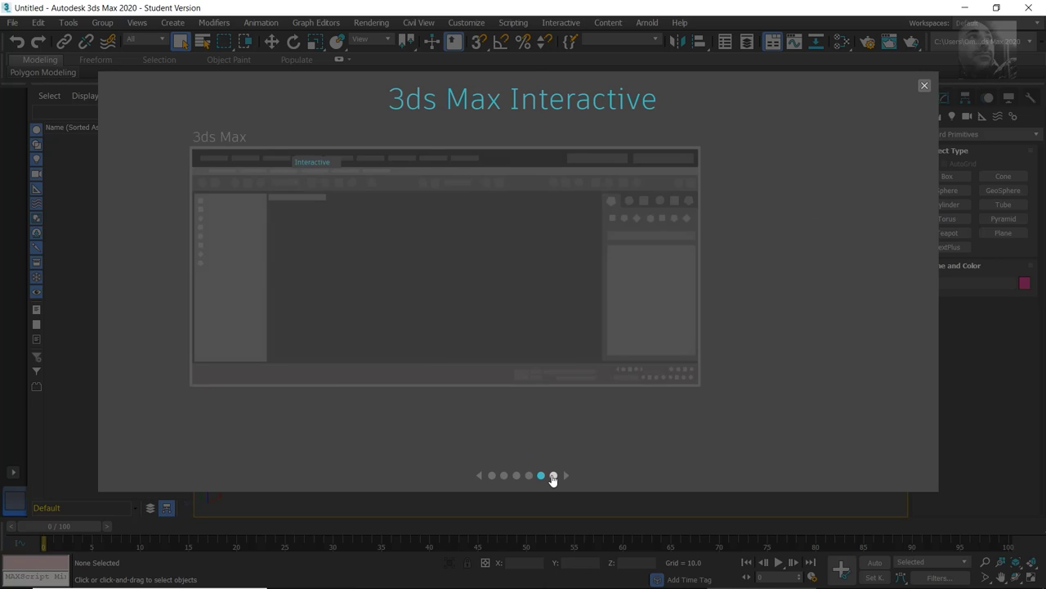
{"action": "left_click", "coordinate": [554, 475]}
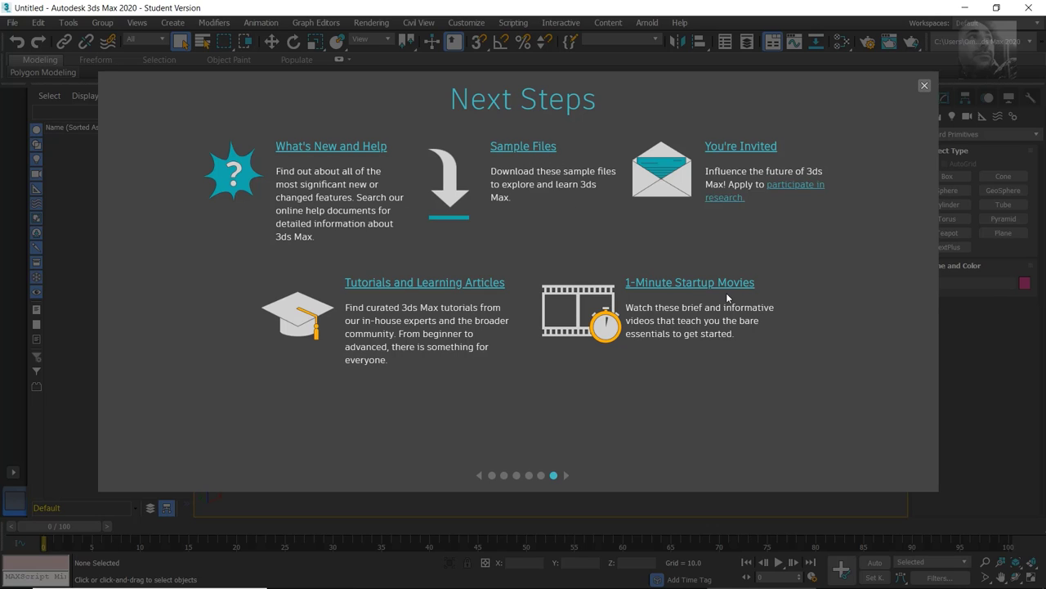
{"action": "left_click", "coordinate": [923, 85]}
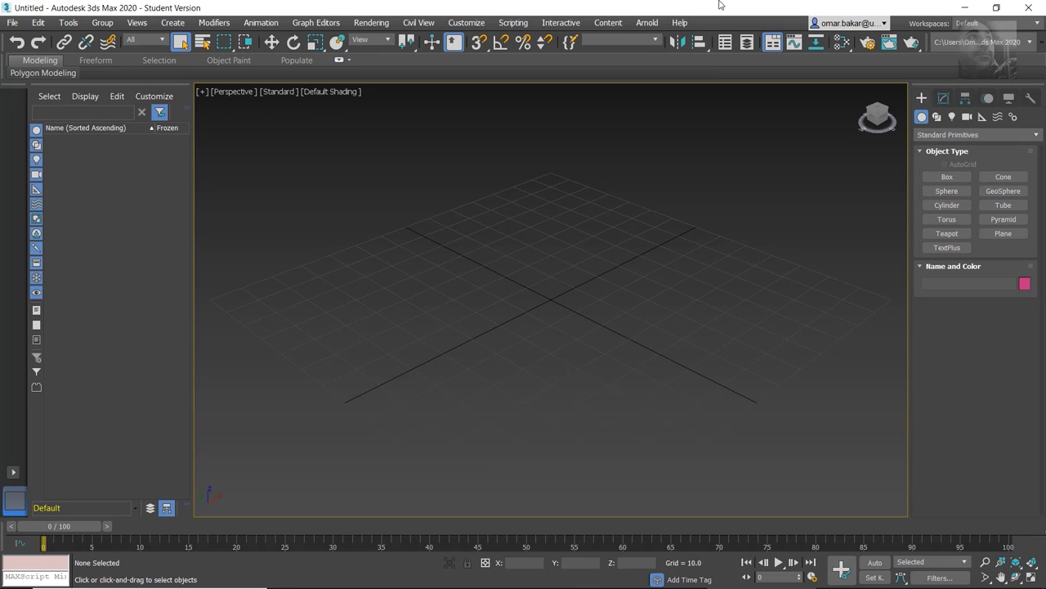
Choose Design Standard from the Workspaces list and check its ribbon tabs, ending on Get Started
{"action": "left_click", "coordinate": [1035, 24]}
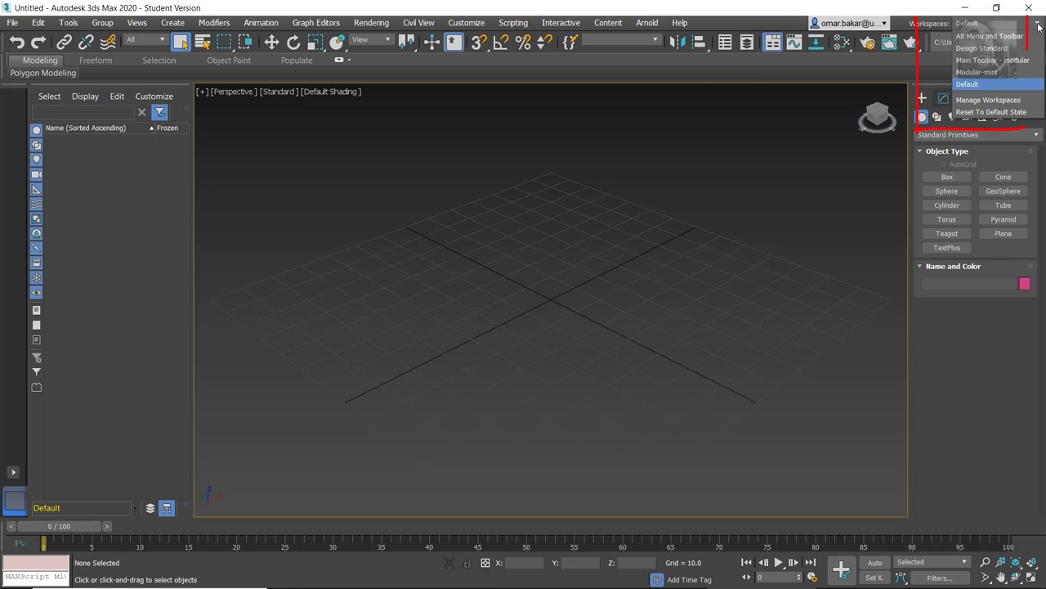
{"action": "left_click", "coordinate": [998, 53]}
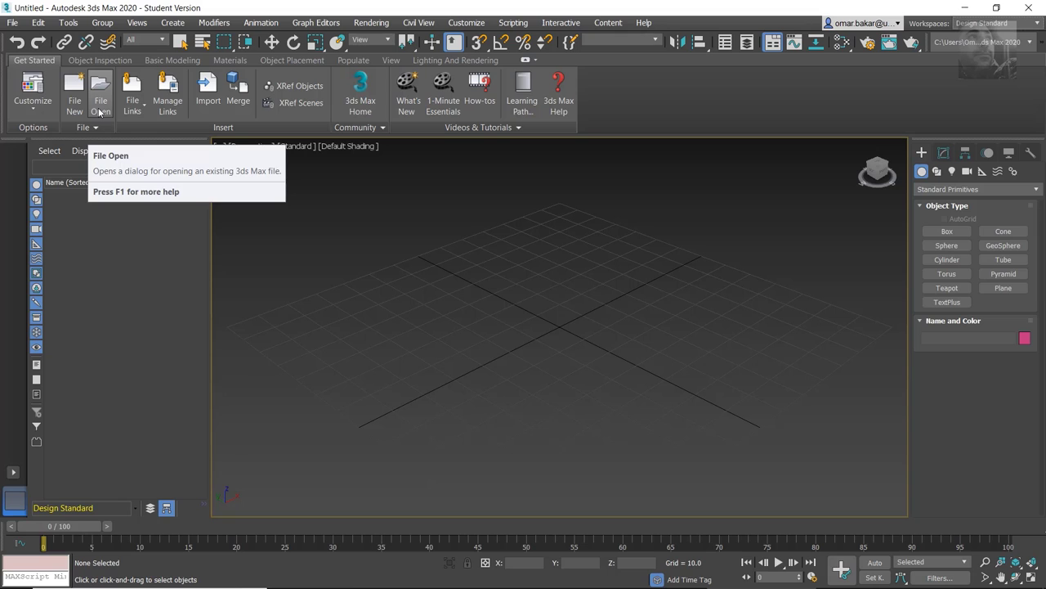
{"action": "left_click", "coordinate": [100, 60]}
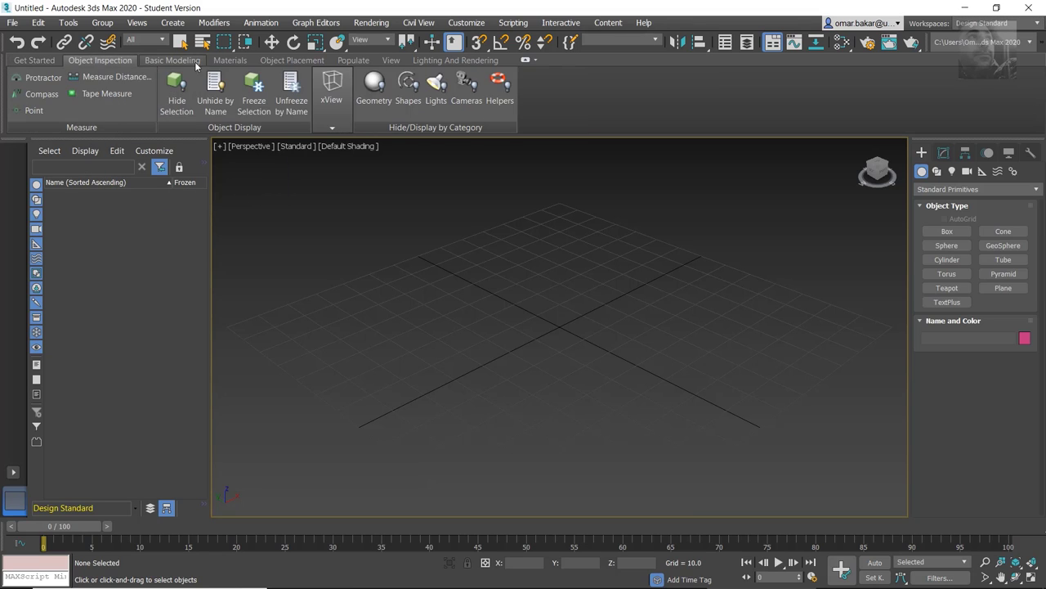
{"action": "left_click", "coordinate": [195, 62]}
{"action": "left_click", "coordinate": [283, 60]}
{"action": "left_click", "coordinate": [38, 62]}
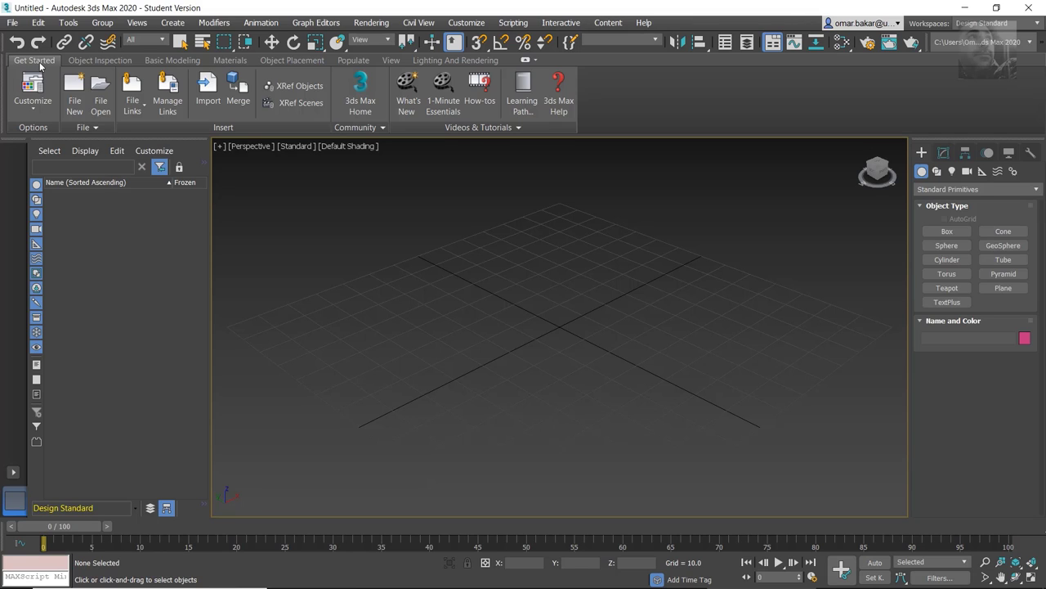
Open Customize, then view each ribbon tab from Object Inspection through Lighting And Rendering
{"action": "left_click", "coordinate": [38, 109]}
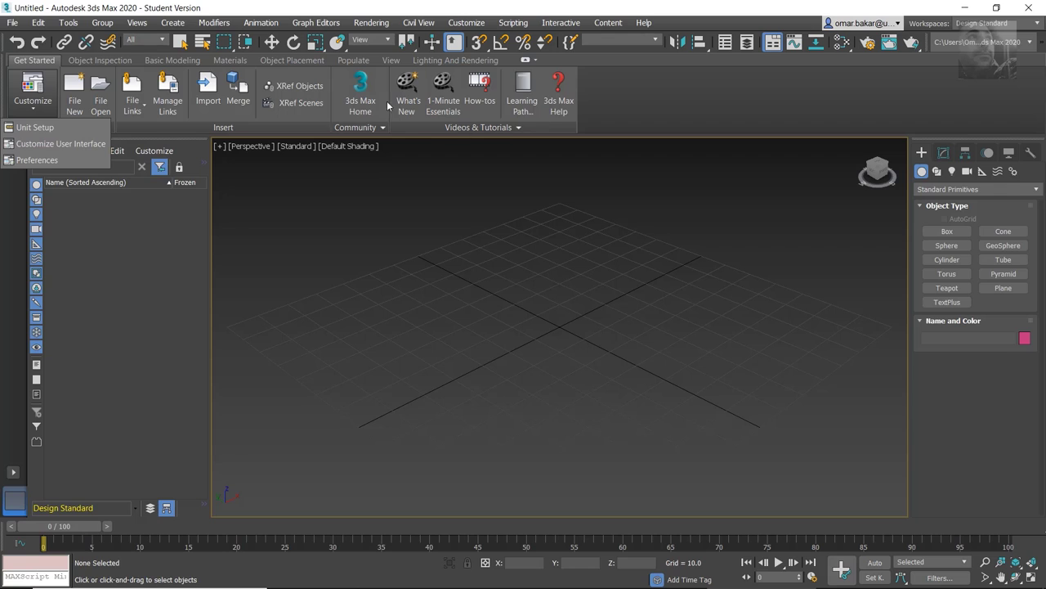
{"action": "left_click", "coordinate": [88, 62]}
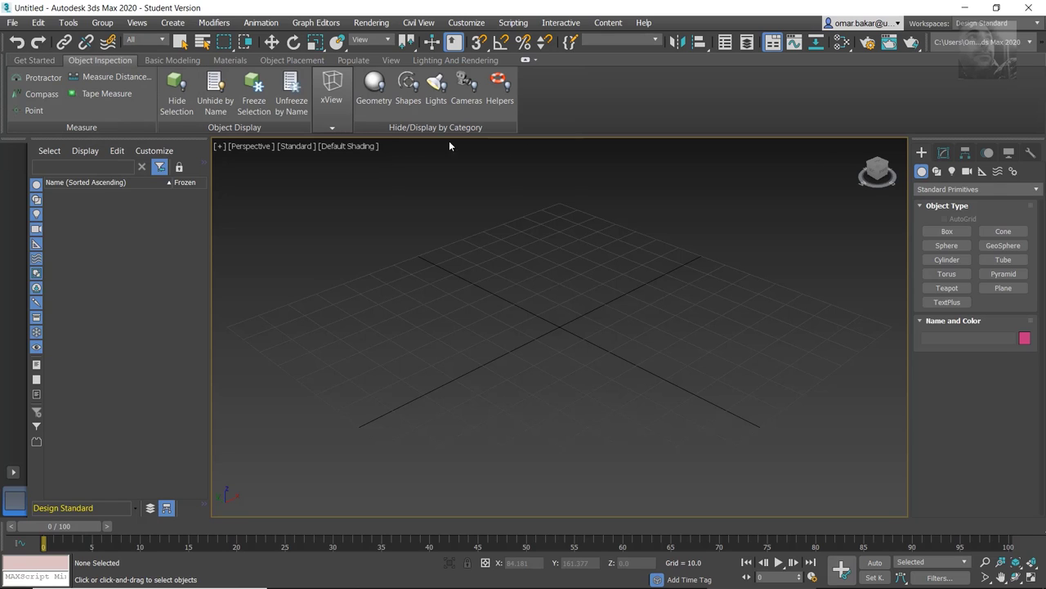
{"action": "left_click", "coordinate": [168, 61]}
{"action": "left_click", "coordinate": [228, 61]}
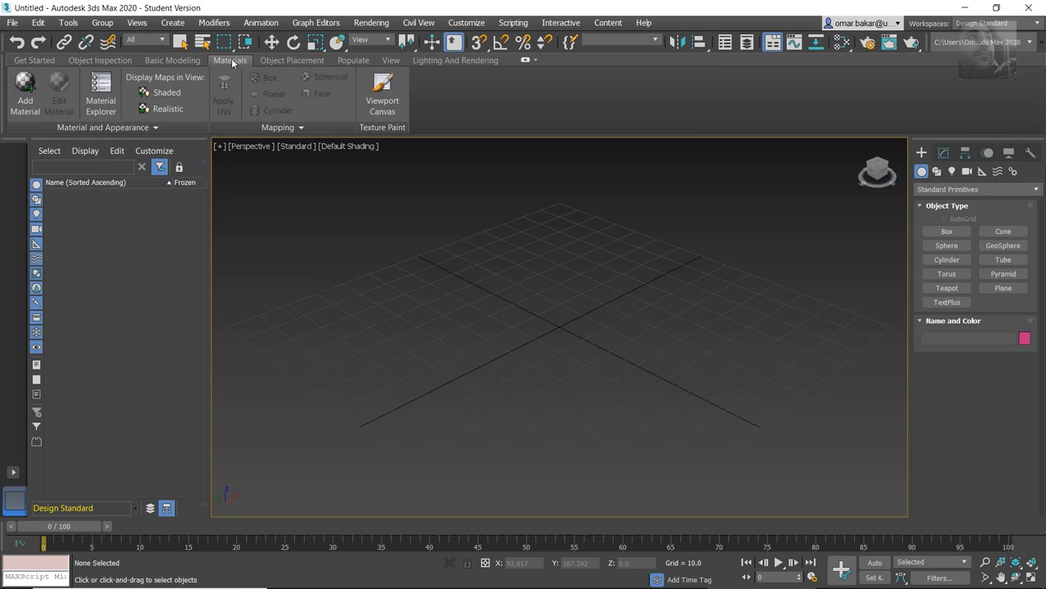
{"action": "left_click", "coordinate": [284, 61]}
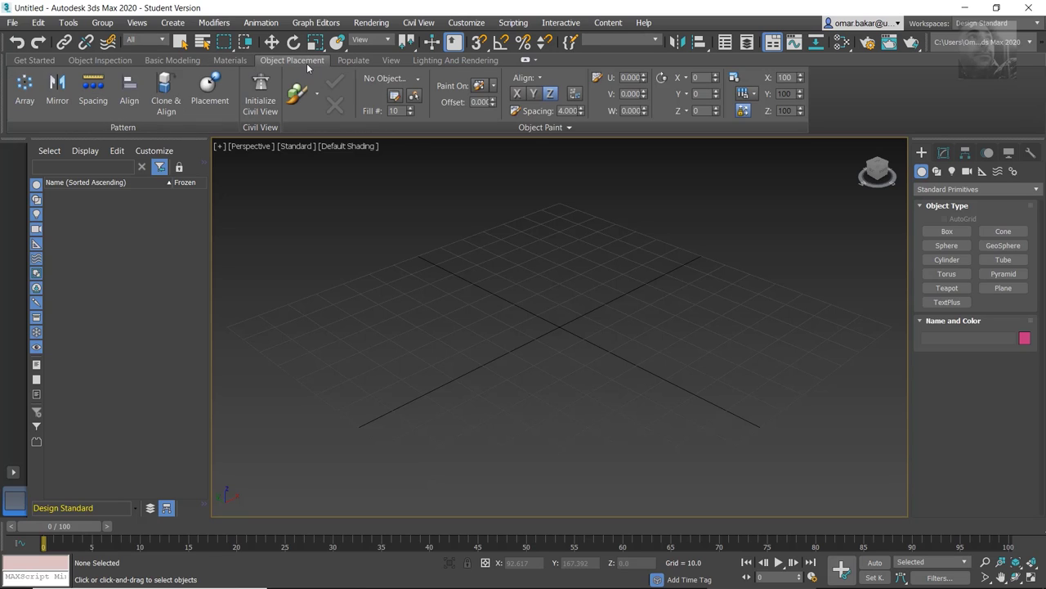
{"action": "left_click", "coordinate": [353, 61]}
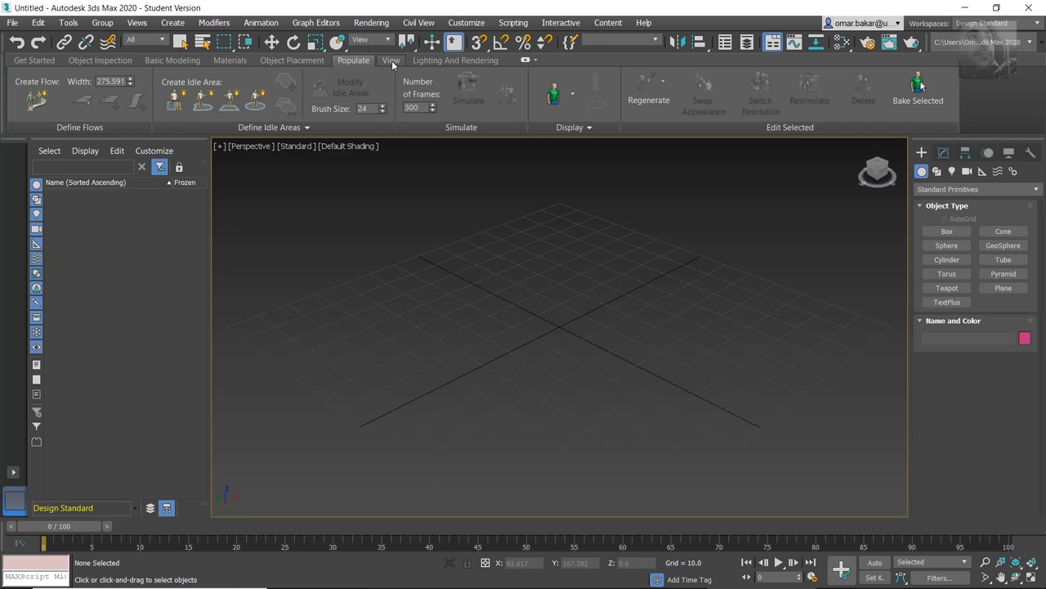
{"action": "left_click", "coordinate": [392, 62]}
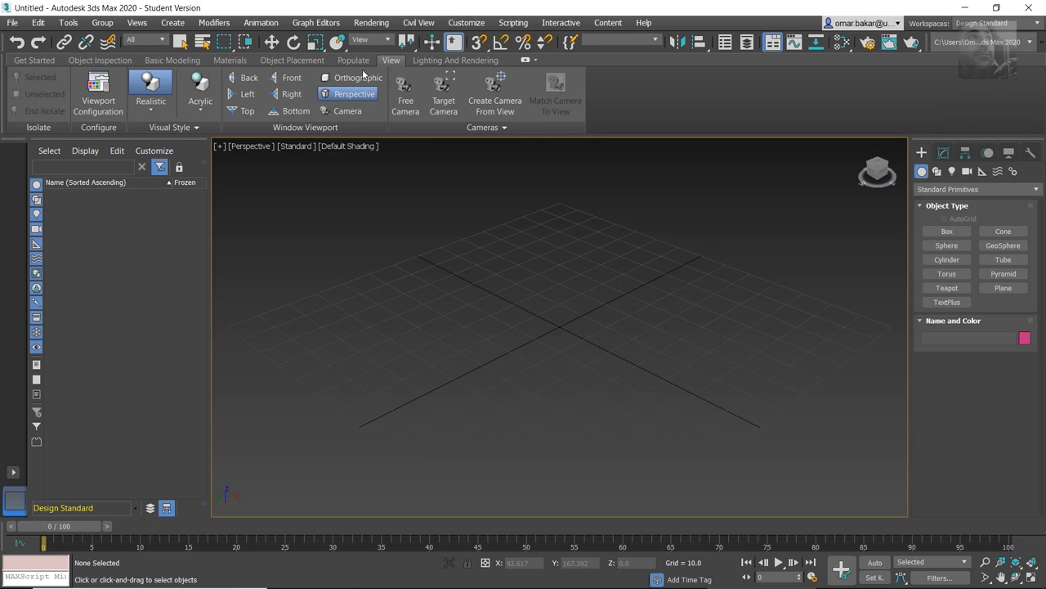
{"action": "left_click", "coordinate": [431, 60]}
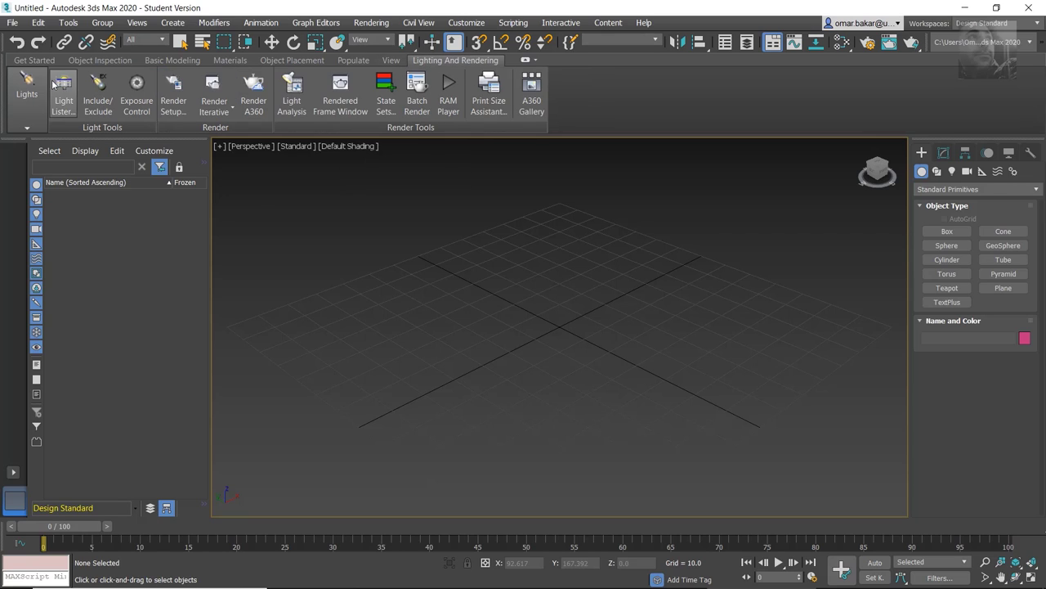
{"action": "left_click", "coordinate": [27, 86]}
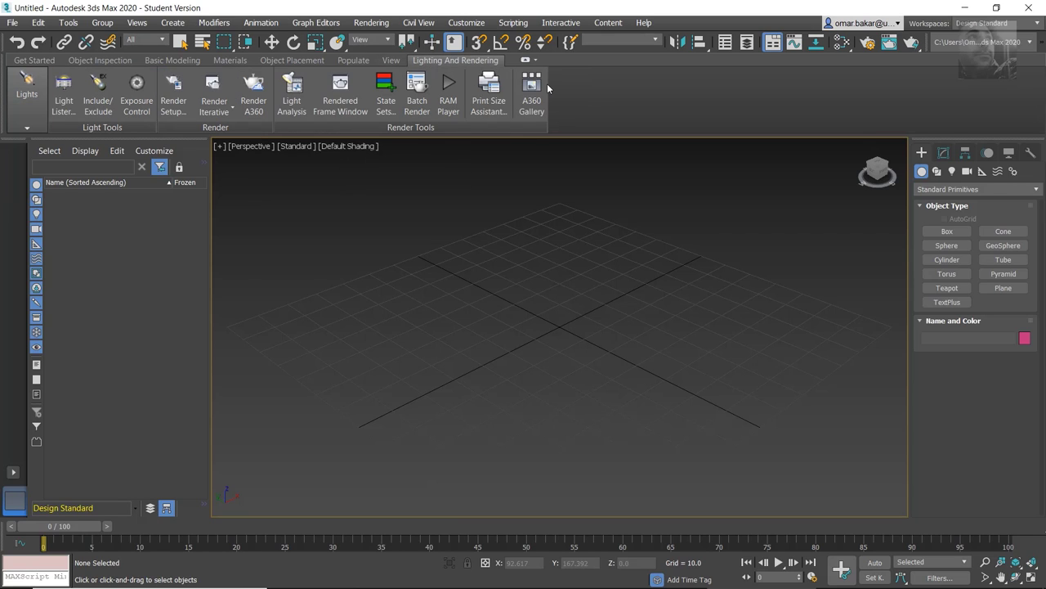